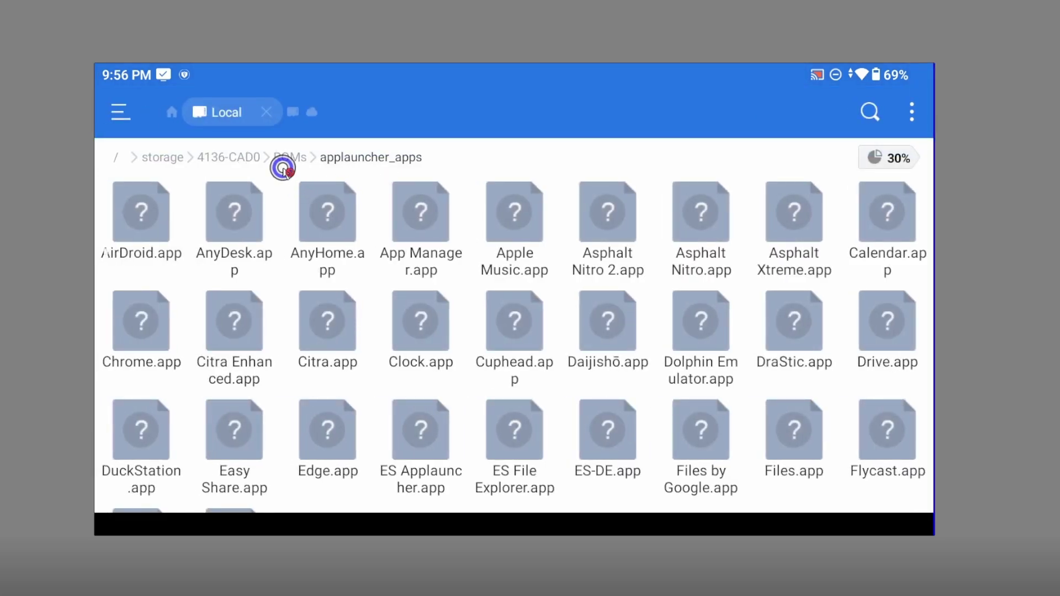
Review the .app files stored in the ROMs/applauncher_apps folder on the SD card.
drag(333, 165, 337, 170)
click(343, 168)
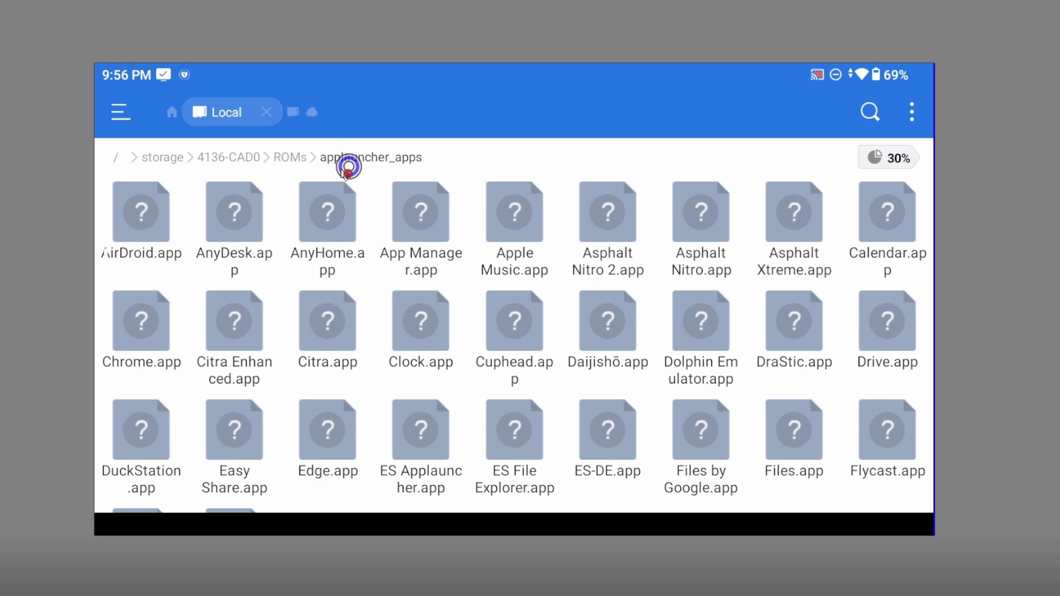
click(398, 163)
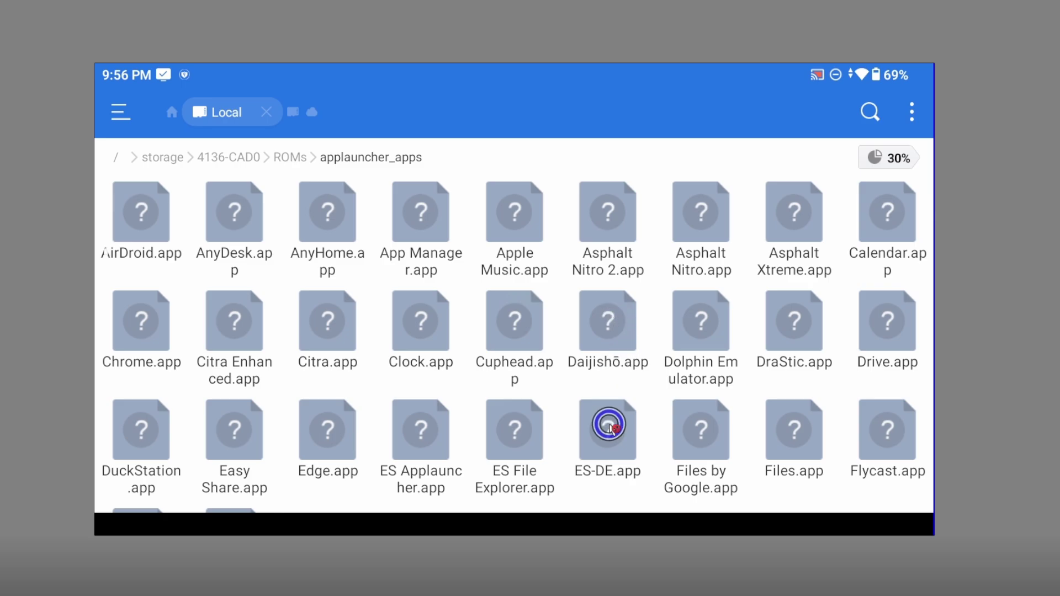
scroll(617, 414, down, 3)
scroll(617, 414, up, 3)
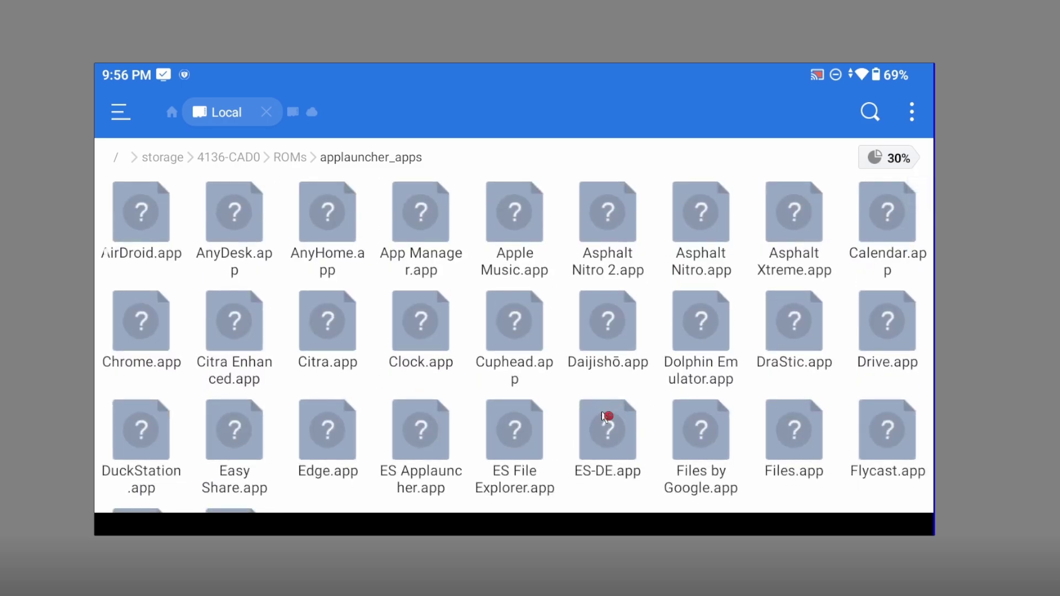
Leave the SD card's ROMs folder and open the ES-DE/custom_systems folder in internal storage.
key(Escape)
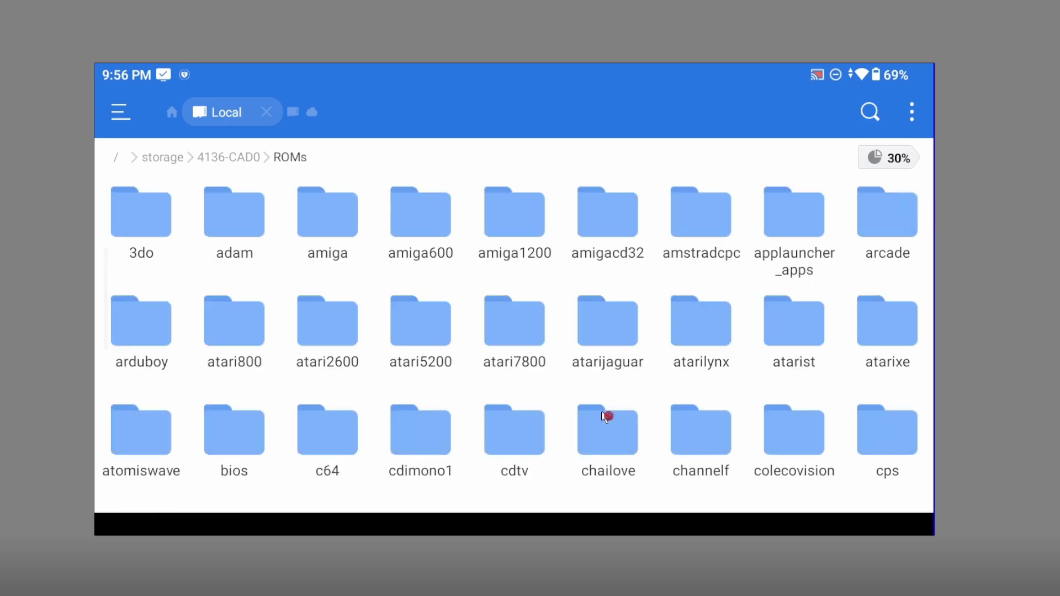
right_click(605, 417)
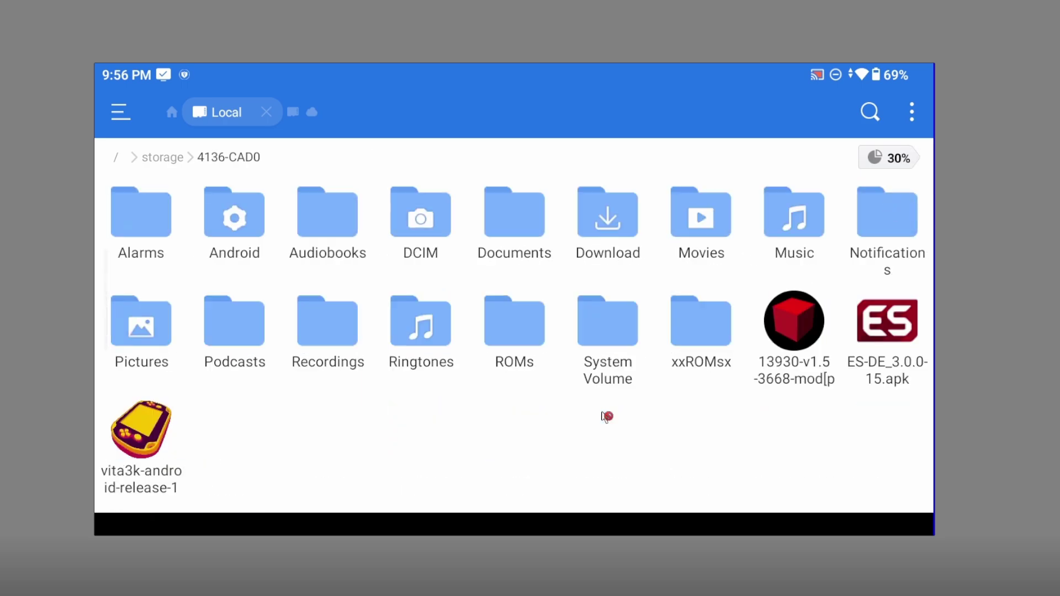
right_click(605, 417)
right_click(606, 416)
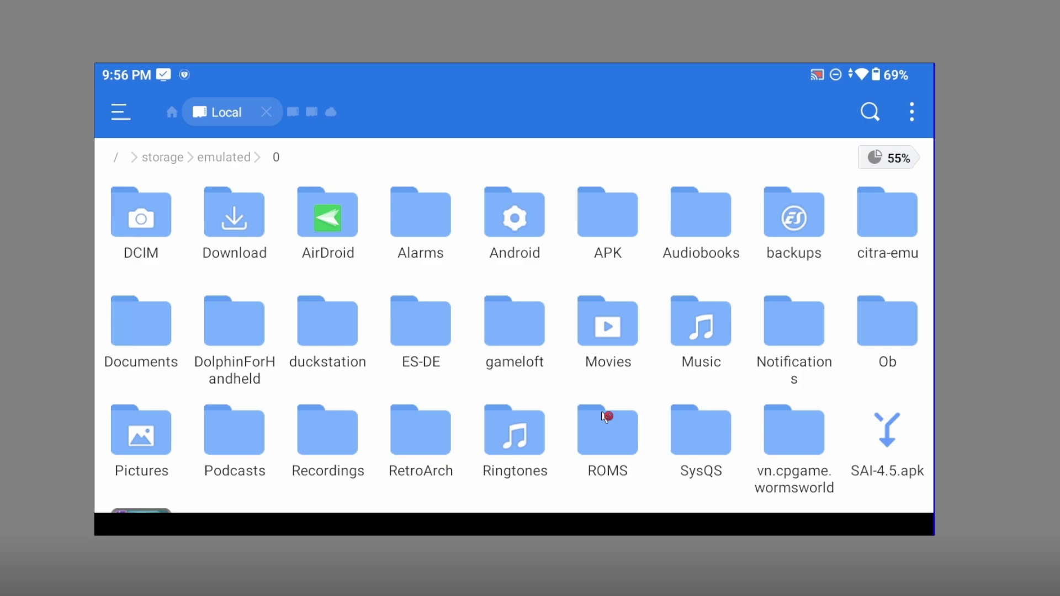
key(Return)
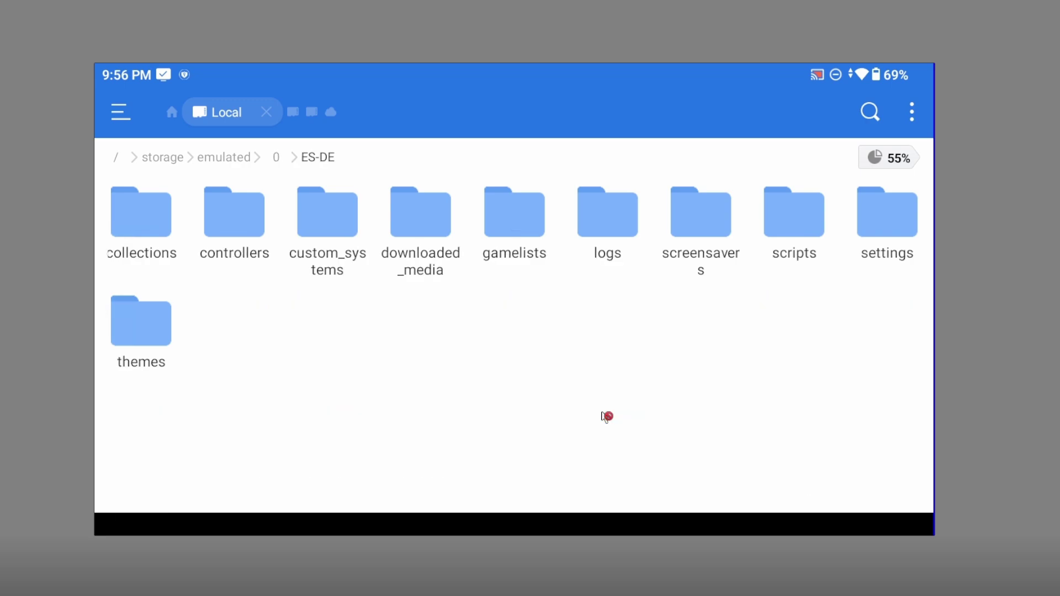
key(Return)
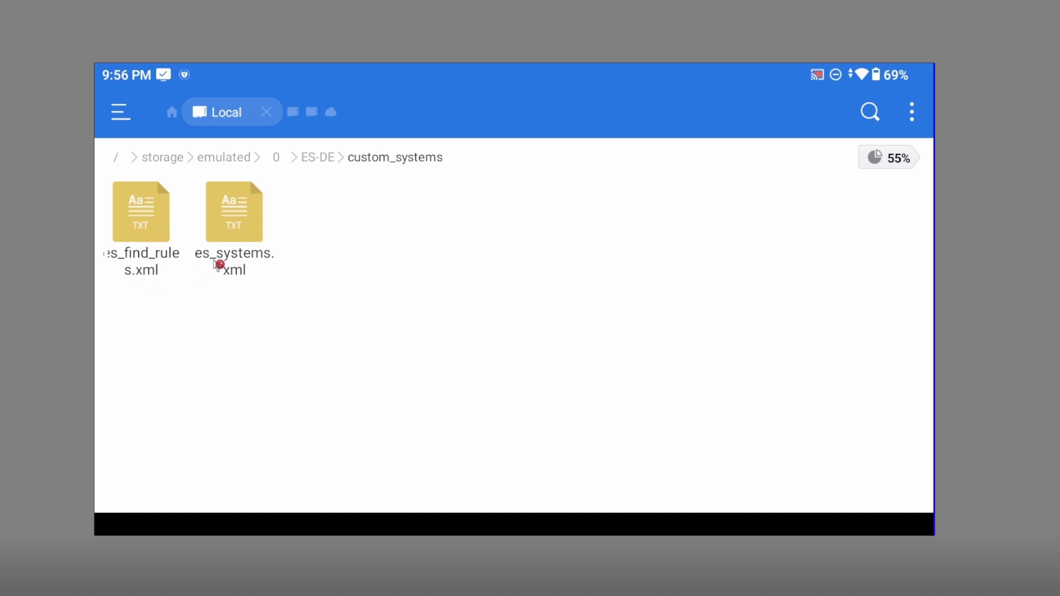
Open es_find_rules.xml and examine its emulator rules, including the APPS entry for the app launcher.
click(171, 253)
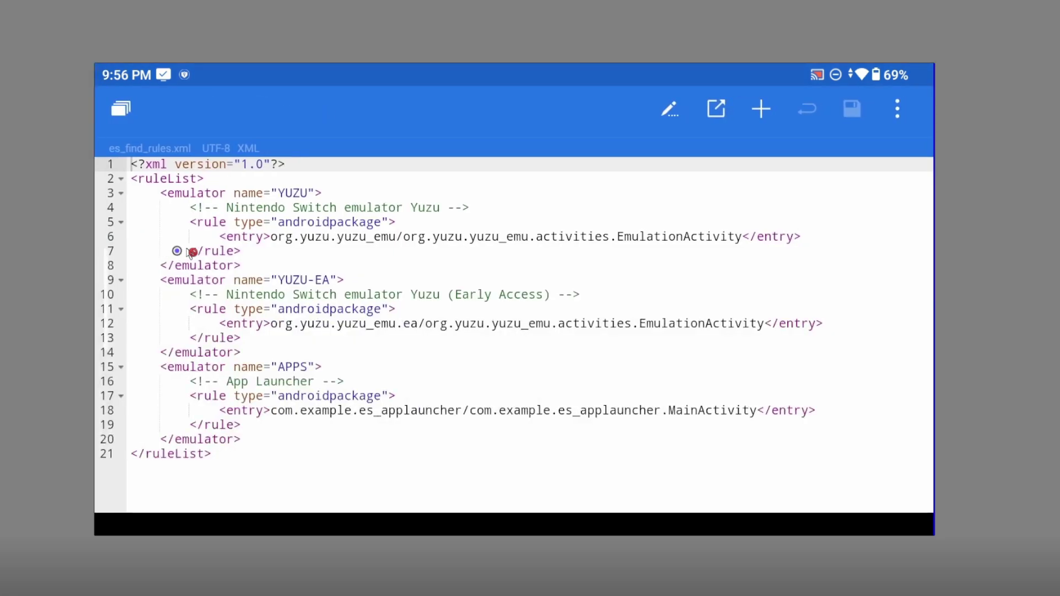
mouse_move(290, 198)
mouse_down()
mouse_move(168, 196)
mouse_move(263, 199)
mouse_move(173, 277)
mouse_move(326, 287)
mouse_move(276, 192)
mouse_move(293, 232)
mouse_move(284, 284)
mouse_move(326, 281)
mouse_move(302, 330)
mouse_move(160, 367)
mouse_move(255, 371)
mouse_move(163, 367)
mouse_move(175, 368)
mouse_up()
mouse_move(179, 372)
mouse_down()
mouse_move(147, 368)
mouse_move(296, 370)
mouse_move(268, 425)
mouse_move(313, 415)
mouse_move(279, 415)
mouse_move(587, 426)
mouse_move(319, 416)
mouse_move(660, 412)
mouse_move(403, 416)
mouse_move(201, 362)
mouse_move(262, 389)
mouse_up()
Open es_systems.xml and examine the androidapps and androidgames system definitions.
key(Escape)
key(Return)
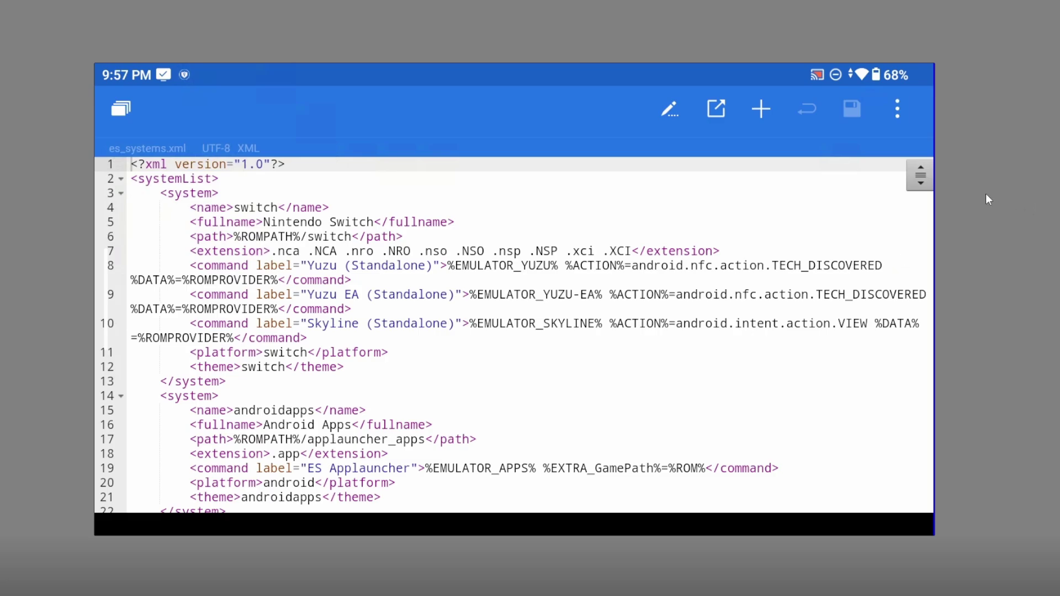
scroll(513, 334, down, 6)
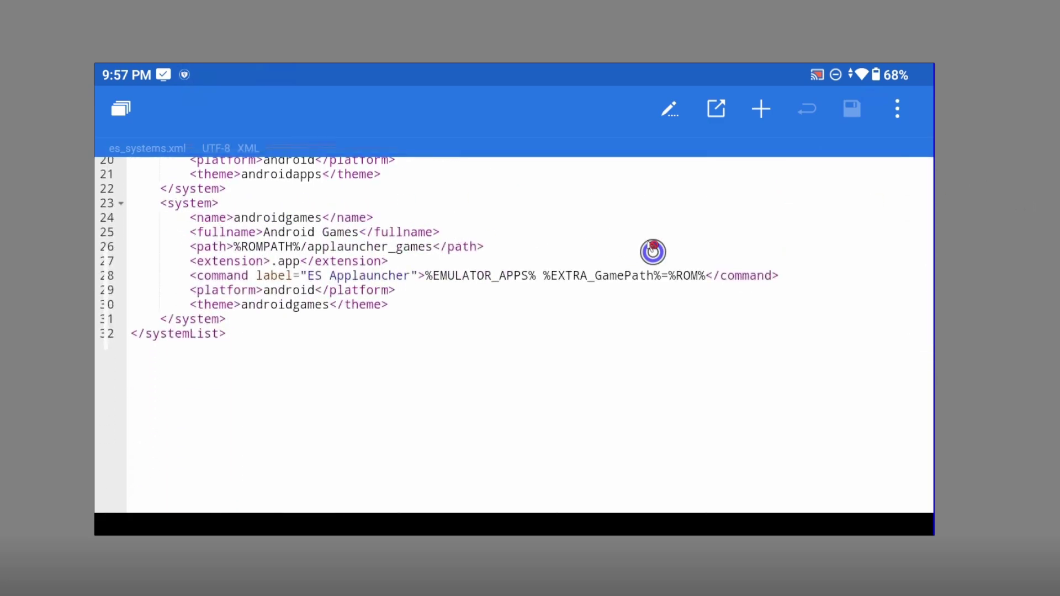
scroll(654, 245, up, 3)
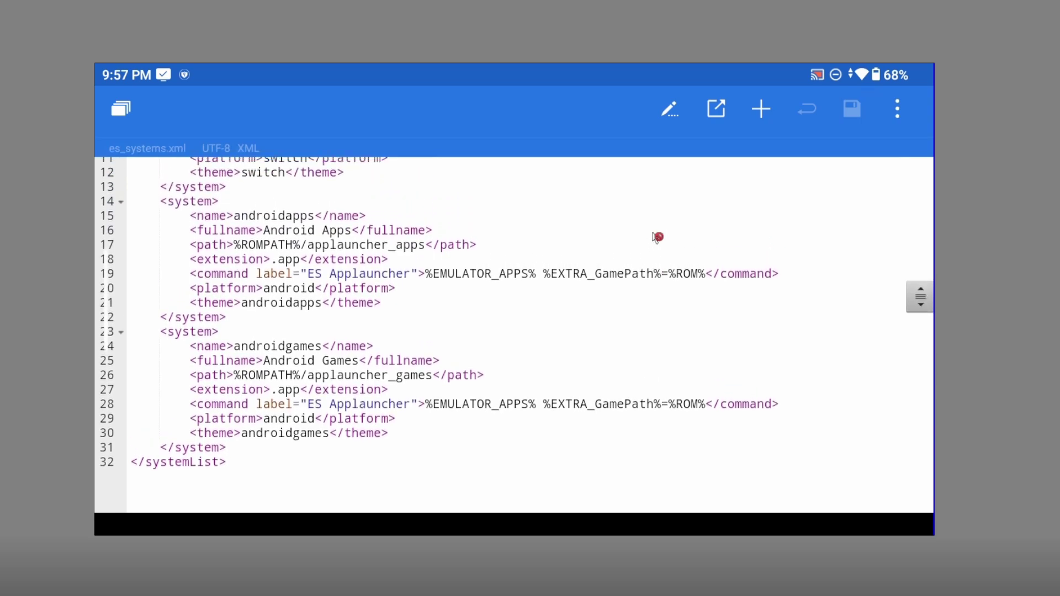
click(298, 357)
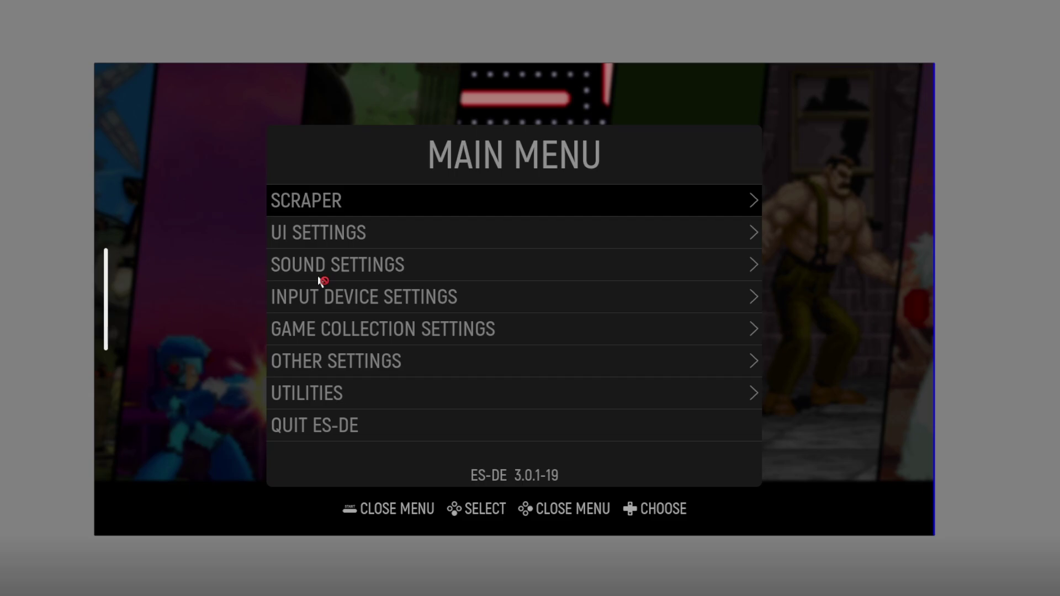
Close the ES-DE main menu and look through the system carousel for the Android systems.
key(Escape)
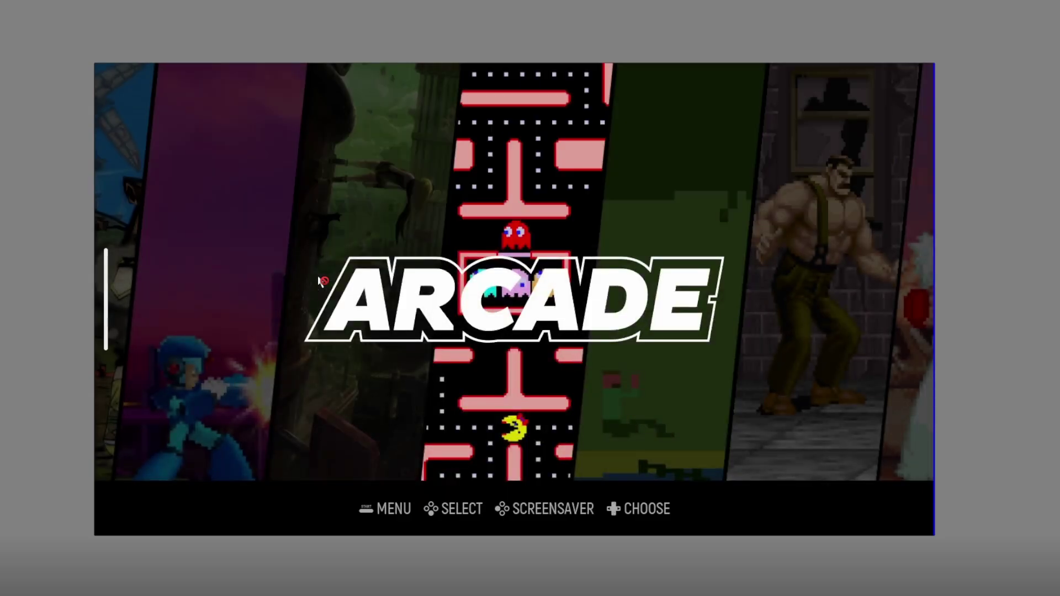
key(Right)
key(Right)
key(Right)
key(Right)
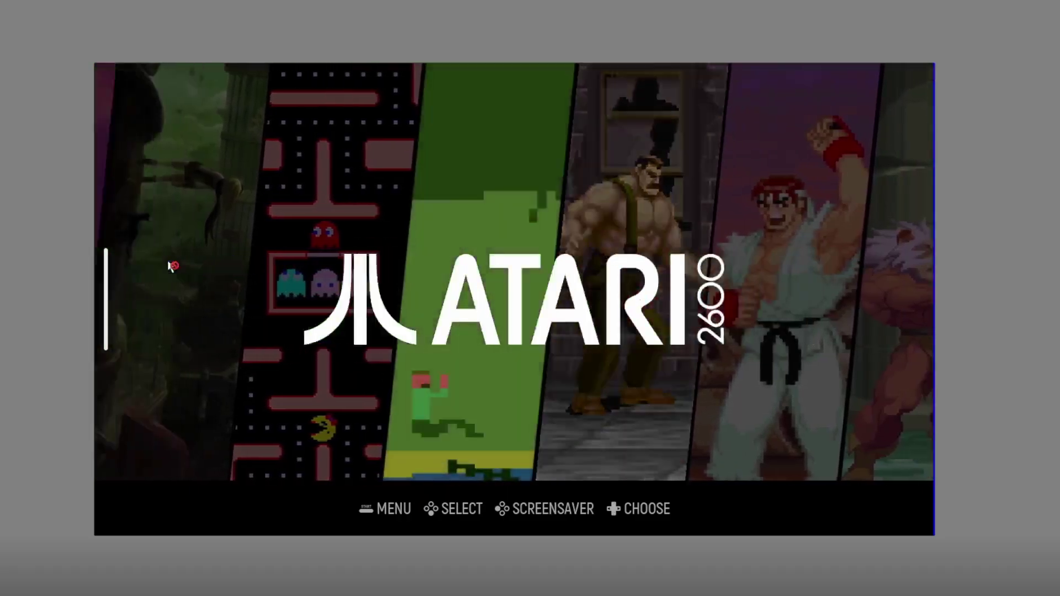
key(Right)
key(Right)
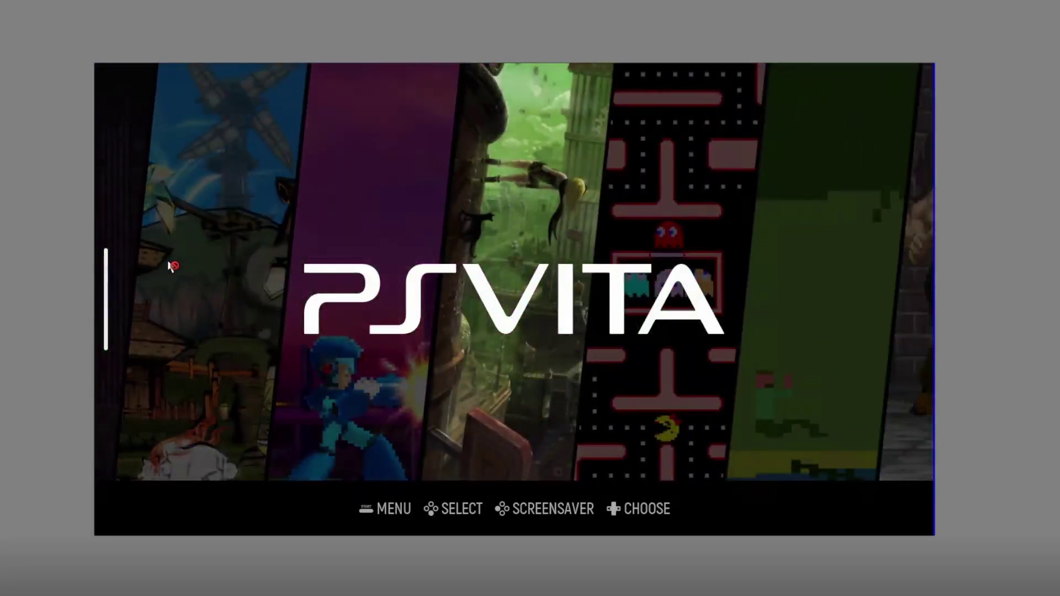
key(Left)
Close ES-DE from the recent apps and return to the home screen.
key(alt+Tab)
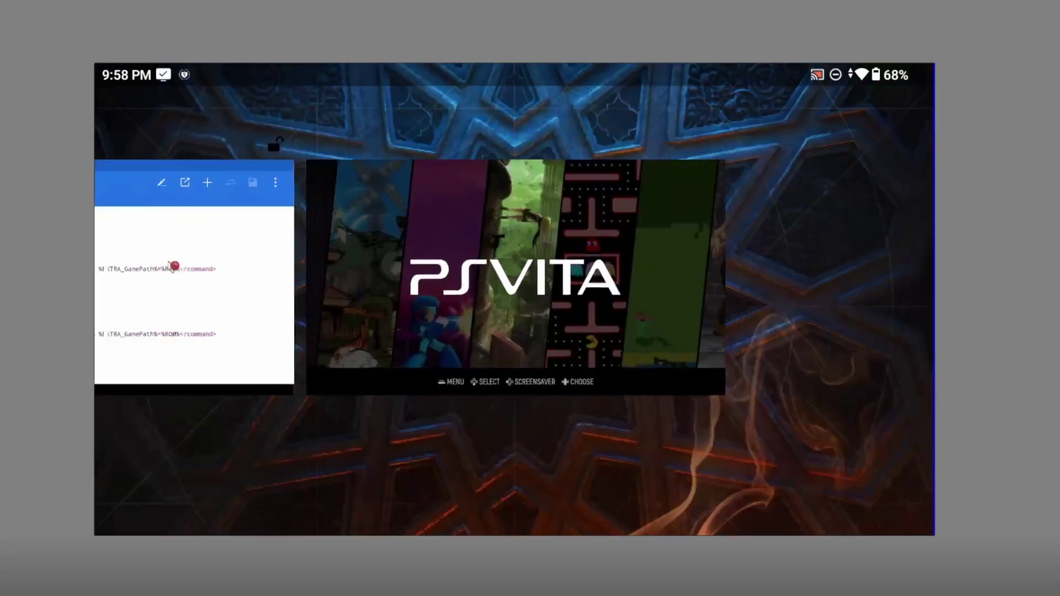
key(Delete)
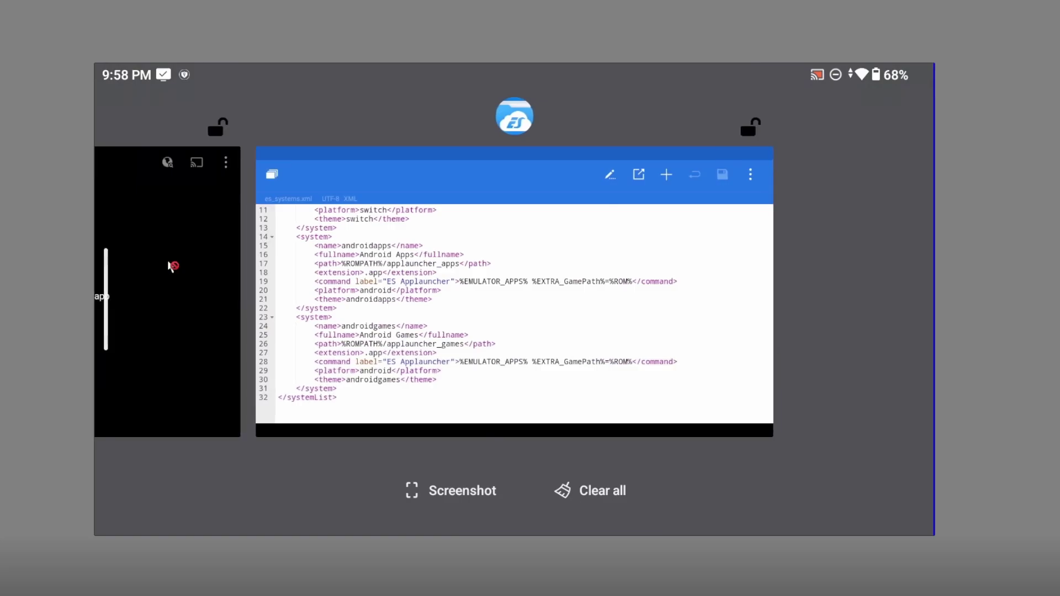
key(Home)
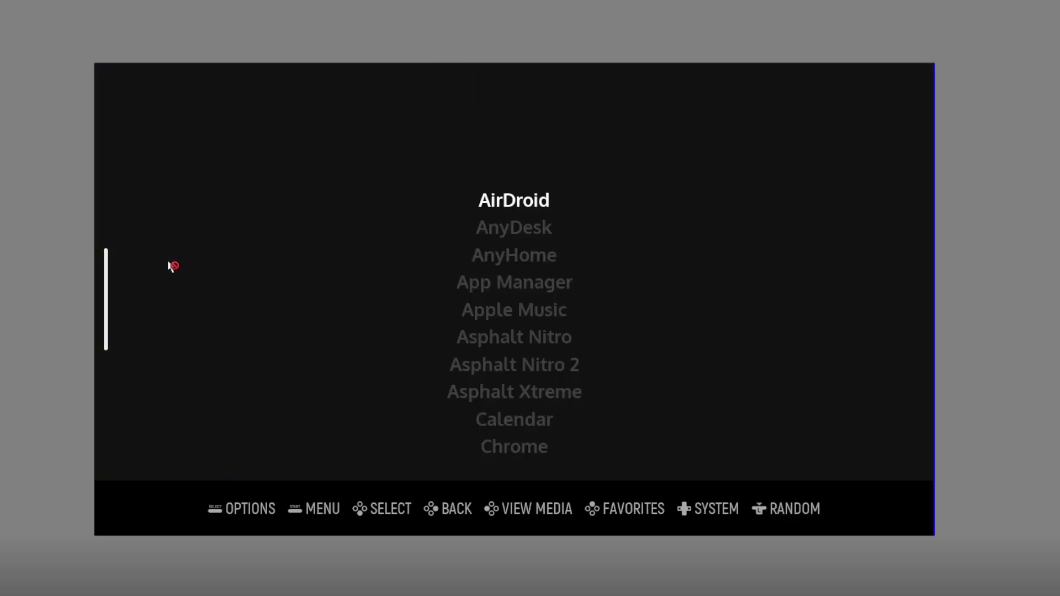
Browse through the Android Apps list in ES-DE and return to AirDroid at its start.
key(Down)
key(Down)
key(Down)
key(Down)
key(Down)
key(Down)
key(Down)
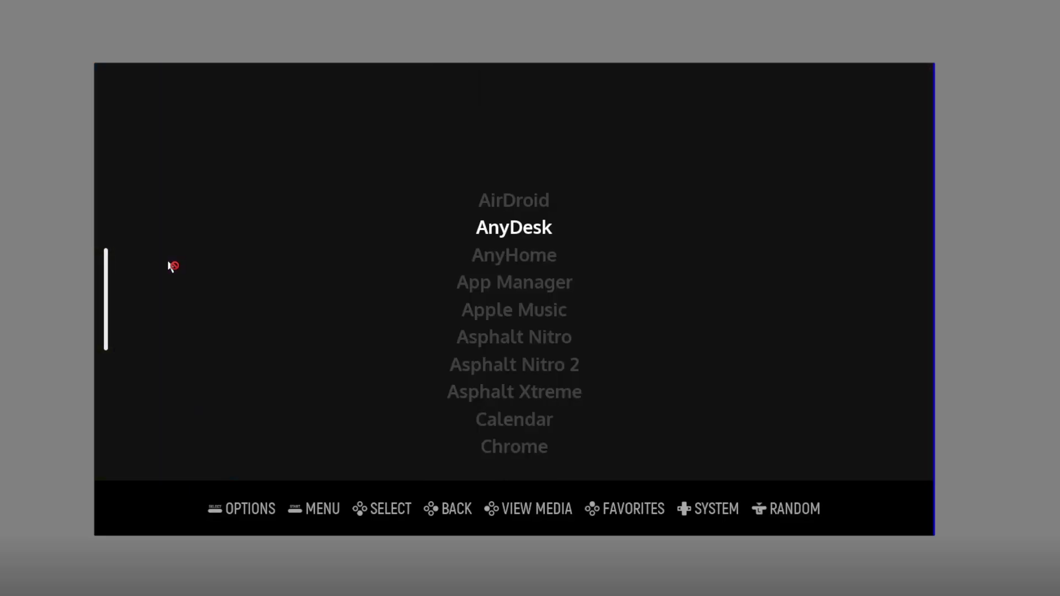
key(Down)
key(Down)
key(Down)
key(Down)
key(Down)
key(Down)
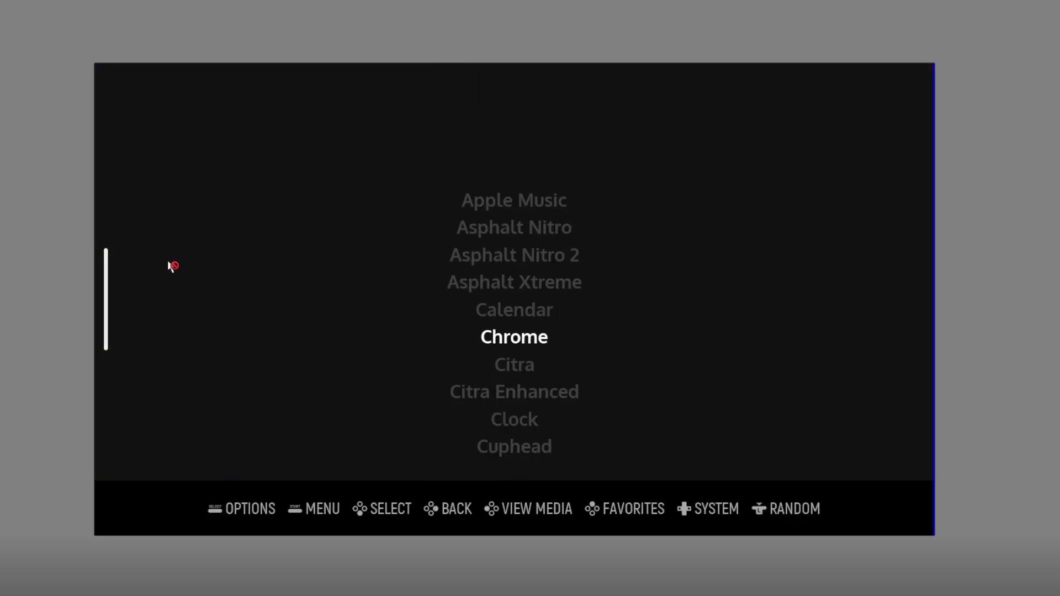
key(Down)
key(Down)
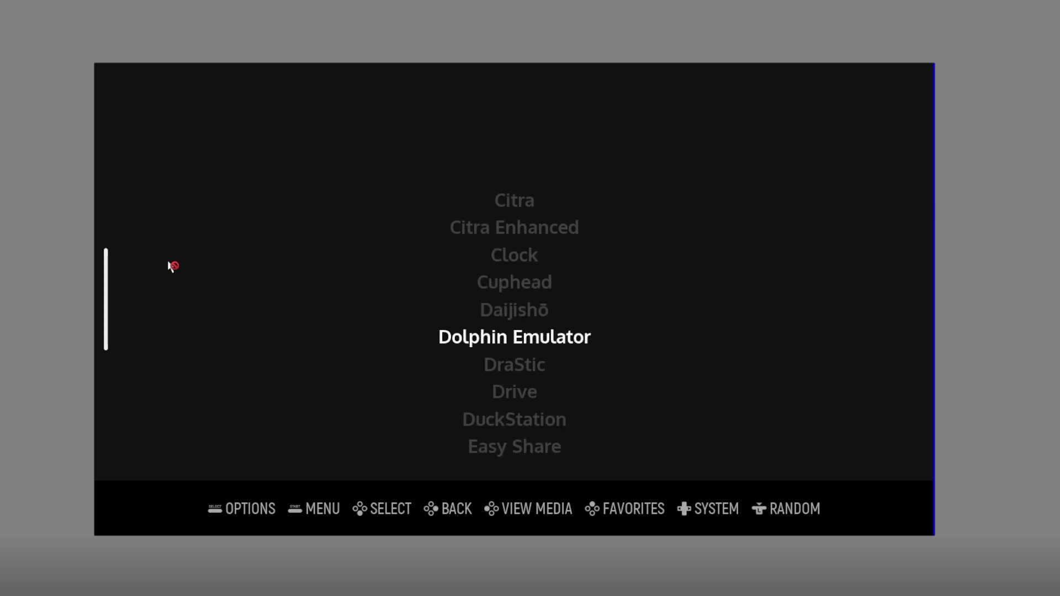
key(Down)
key(Down)
key(Down)
key(Down)
key(Down)
key(Down)
key(Down)
key(Down)
key(Down)
key(Down)
key(Down)
key(Down)
key(Down)
key(Up)
key(Up)
key(Up)
key(Up)
key(Up)
key(Up)
key(Up)
key(Up)
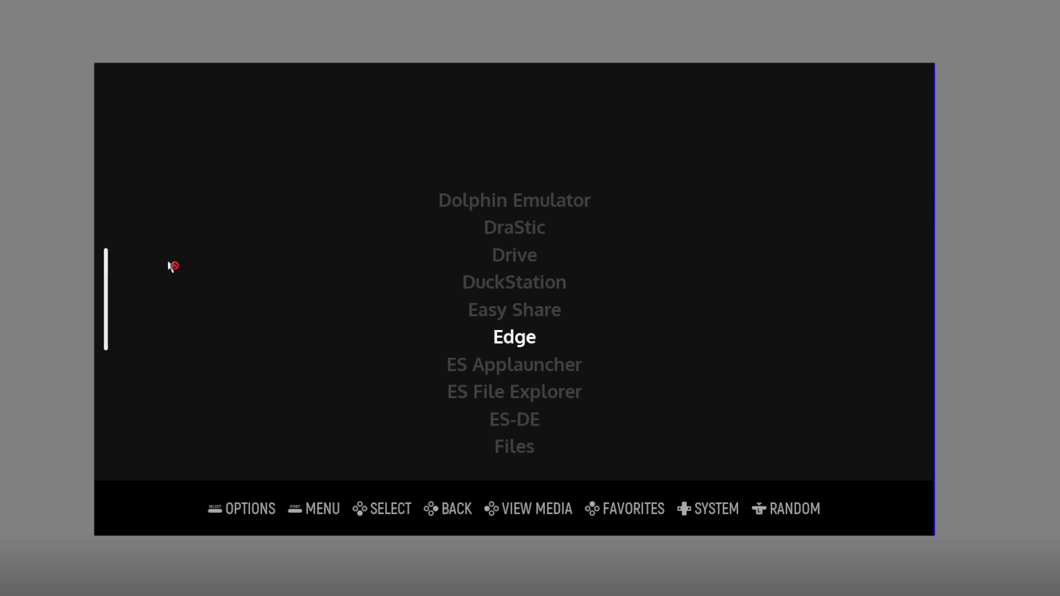
key(Up)
key(Up)
key(Up)
key(Up)
key(Up)
key(Up)
key(Up)
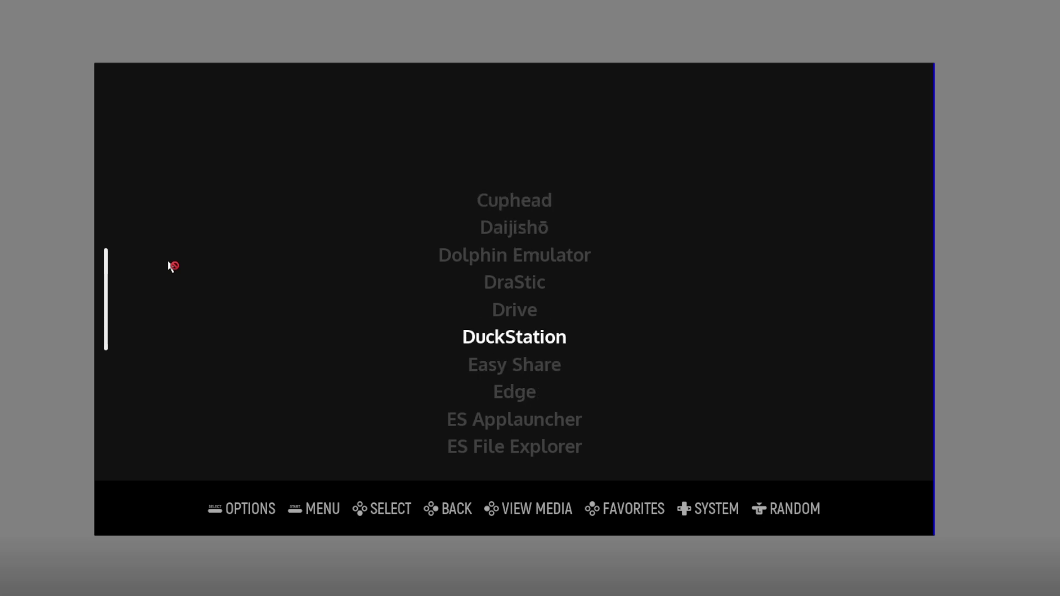
key(Up)
key(Up)
key(Up)
key(Up)
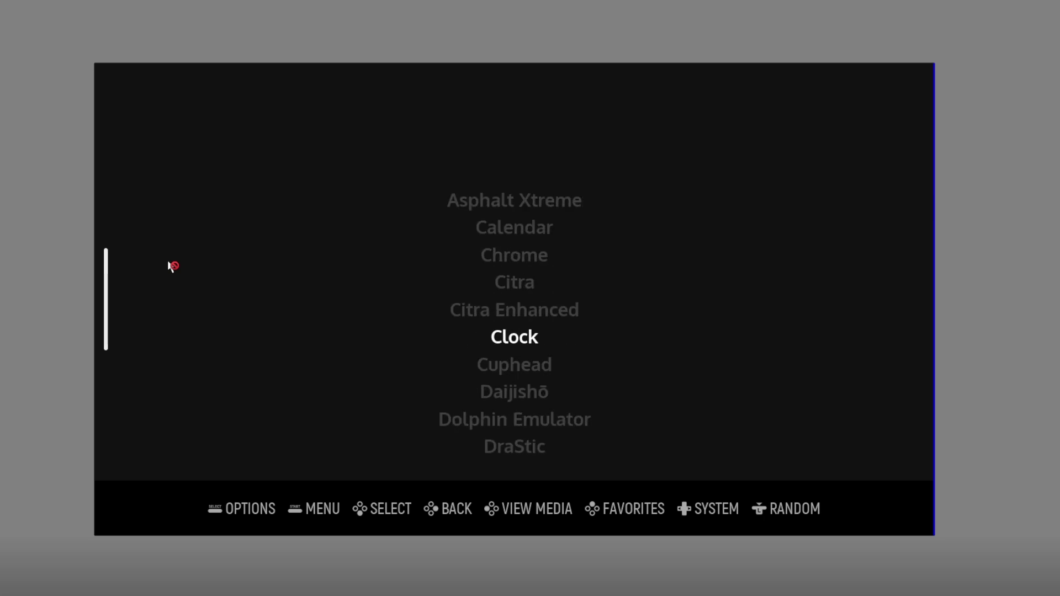
key(Up)
key(Up)
key(Up)
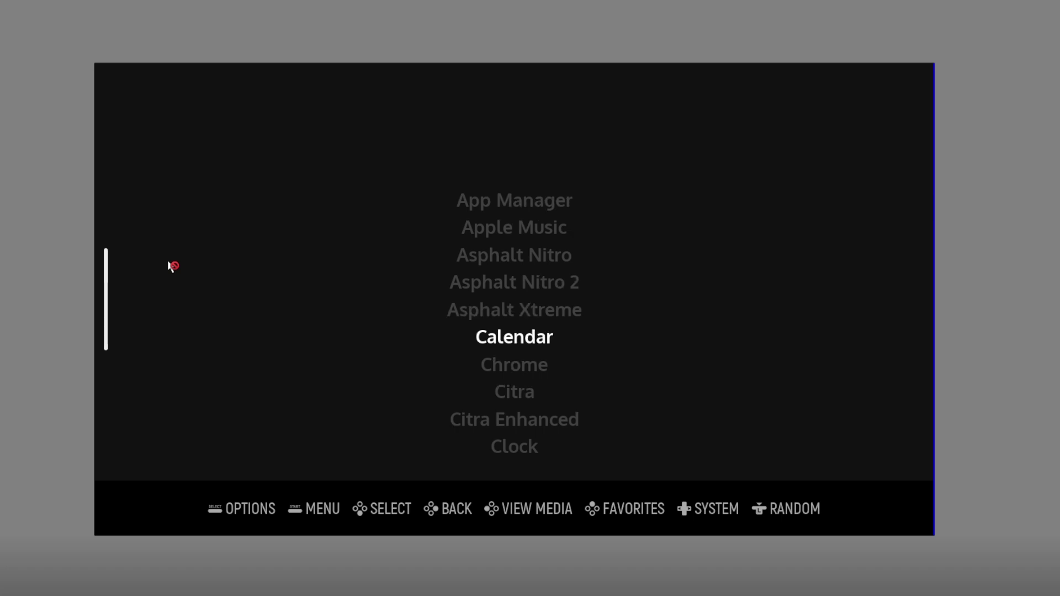
key(Up)
key(Up)
key(Up)
key(Up)
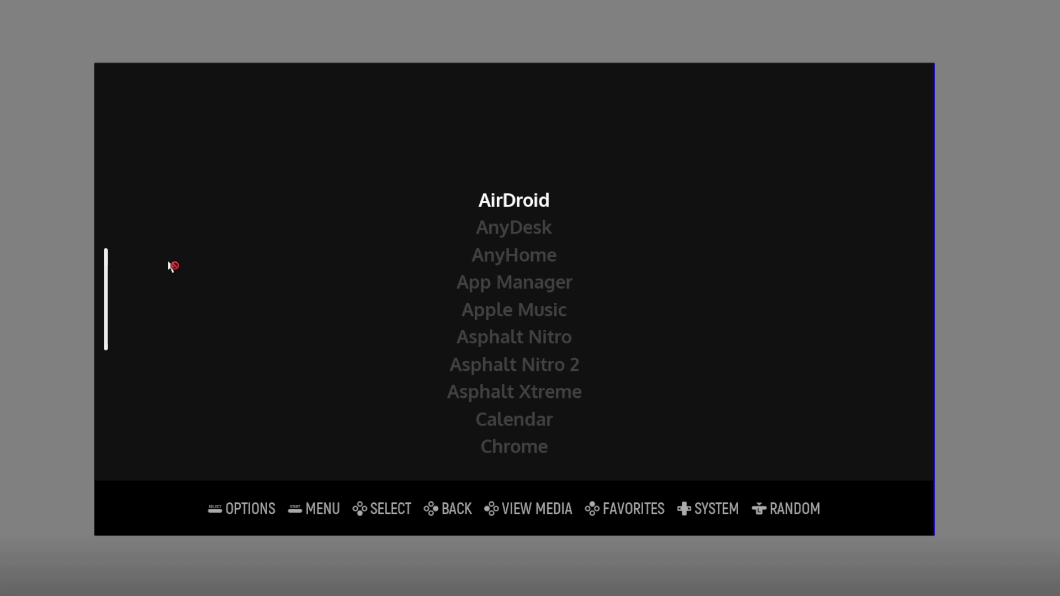
Test launching AirDroid from the Android Apps list, and return to the list.
key(Return)
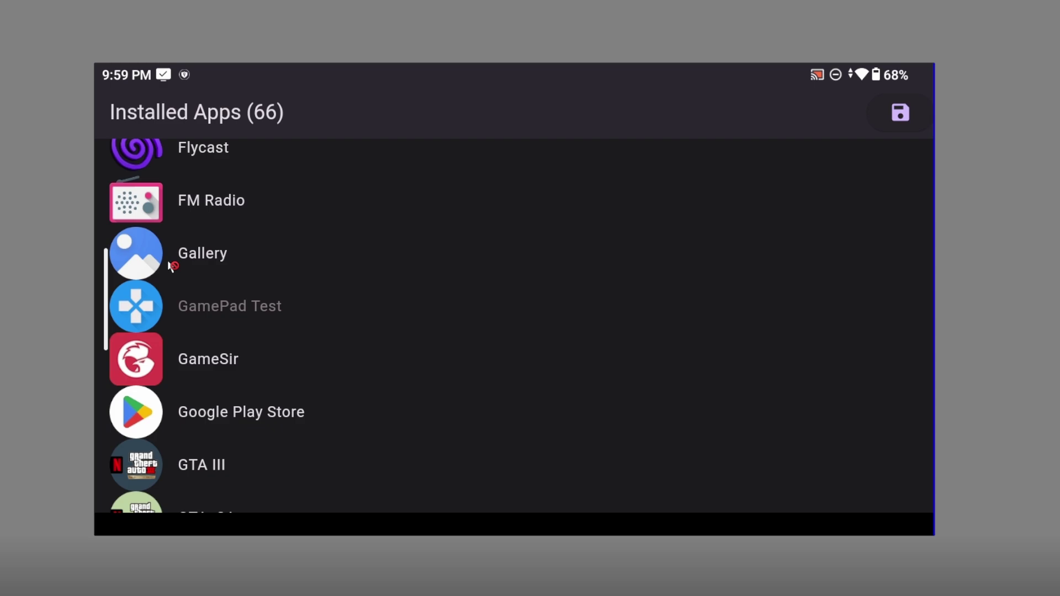
key(Escape)
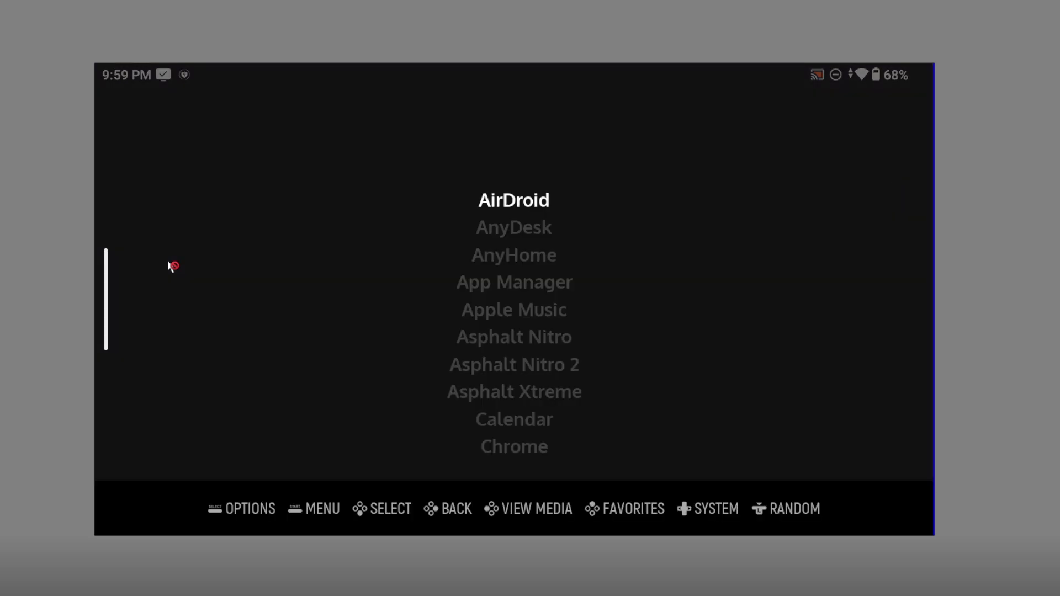
Launch Asphalt Nitro from the Android Apps list.
key(Down)
key(Down)
key(Down)
key(Down)
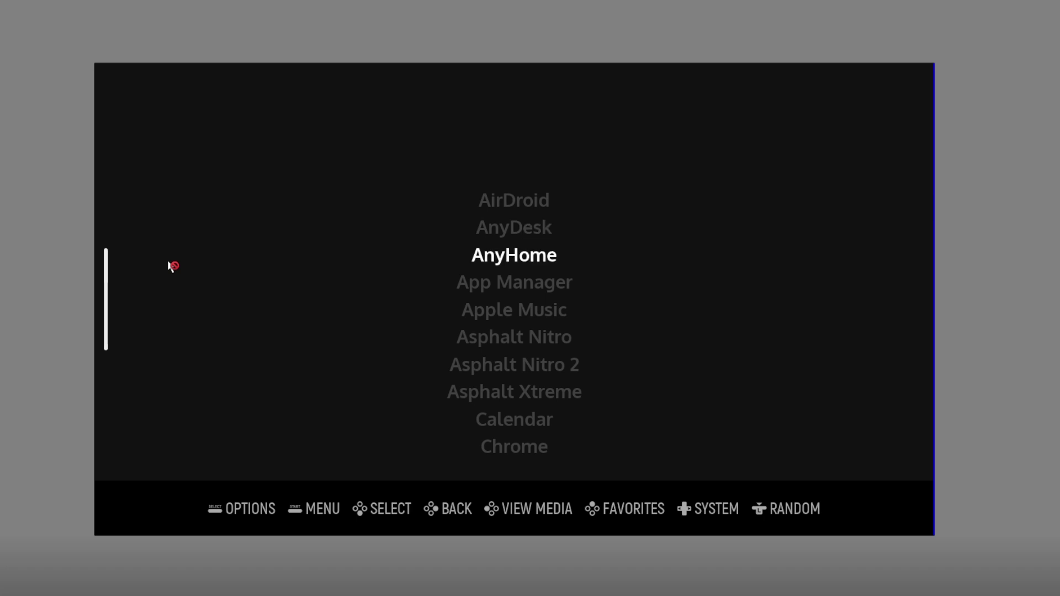
key(Down)
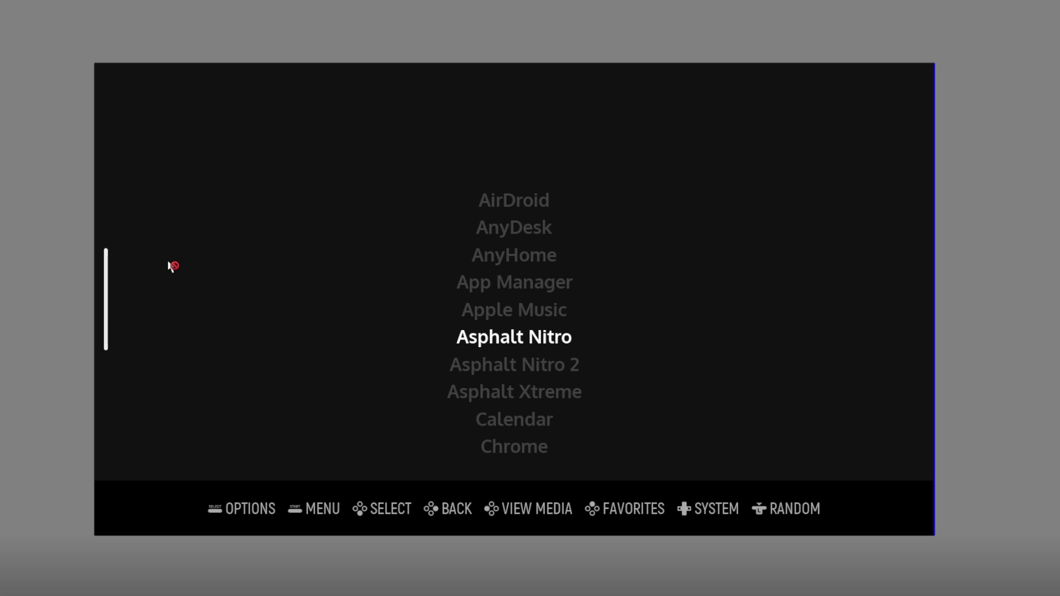
key(Return)
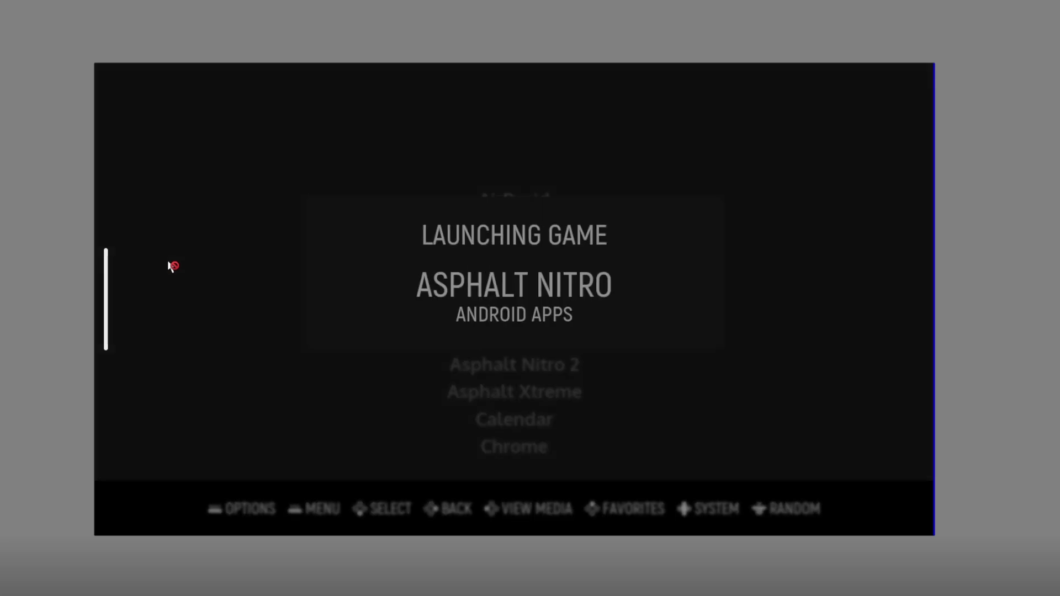